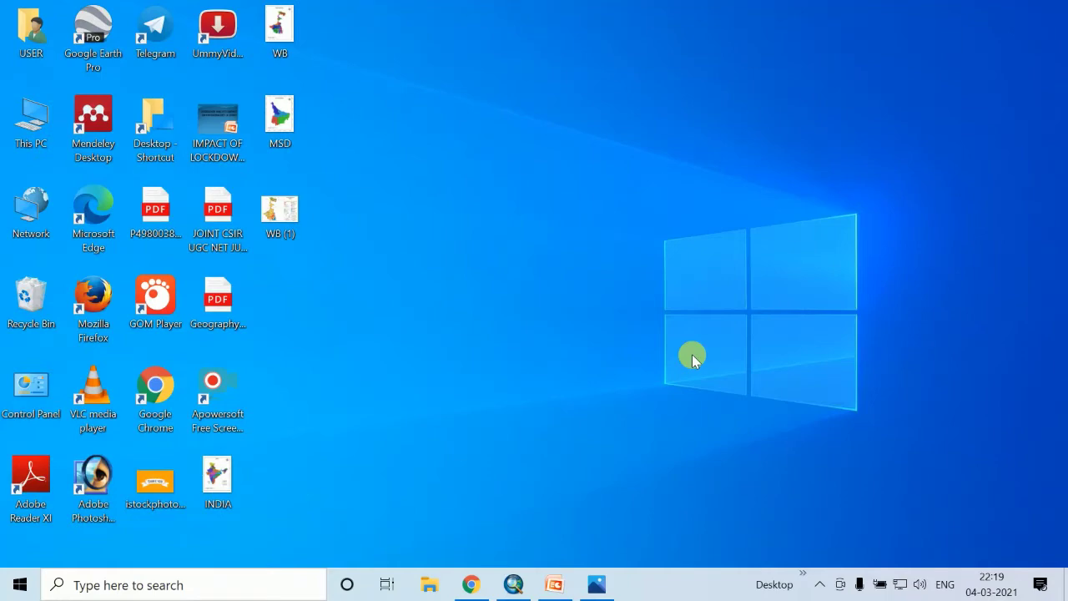
# Return to the USGS Resourcesat AWiFS page and scroll to the Sensor Specifications table.
pyautogui.click(478, 585)
pyautogui.scroll(10, 489, 387)
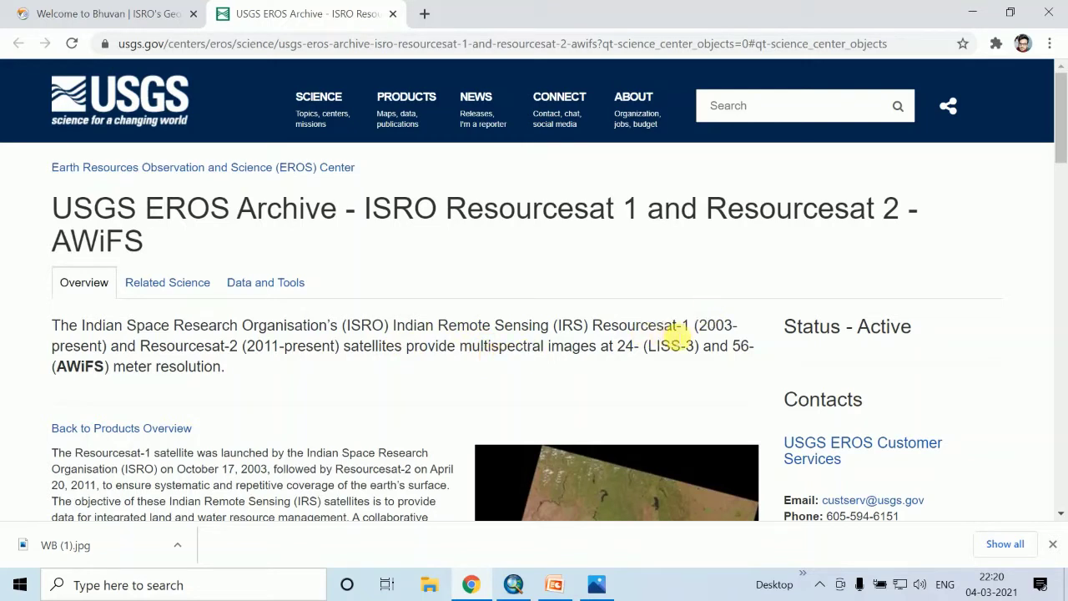
pyautogui.scroll(-1, 482, 361)
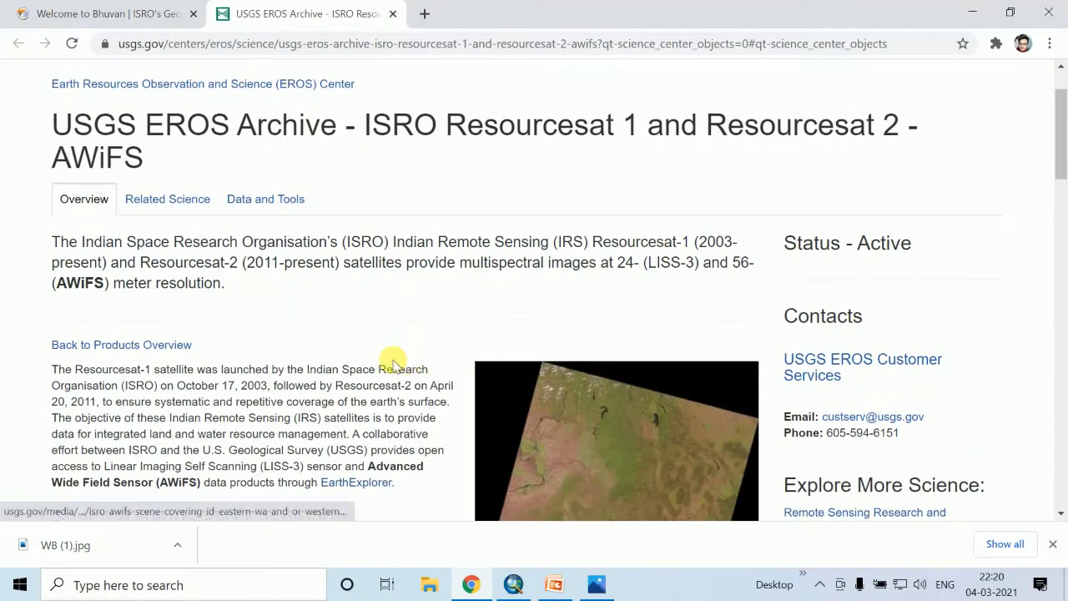
pyautogui.scroll(-6, 392, 367)
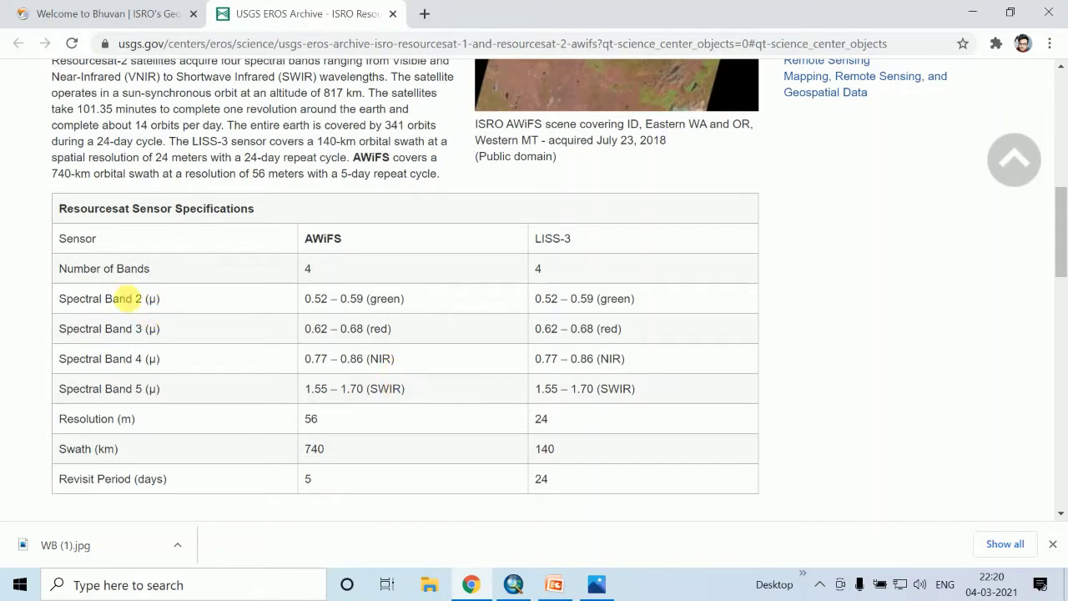
# Highlight the Spectral Band 2 and 3 labels and the 56 m AWiFS resolution, then scroll back up.
pyautogui.moveTo(74, 305); pyautogui.dragTo(150, 333)
pyautogui.moveTo(67, 300); pyautogui.dragTo(202, 302)
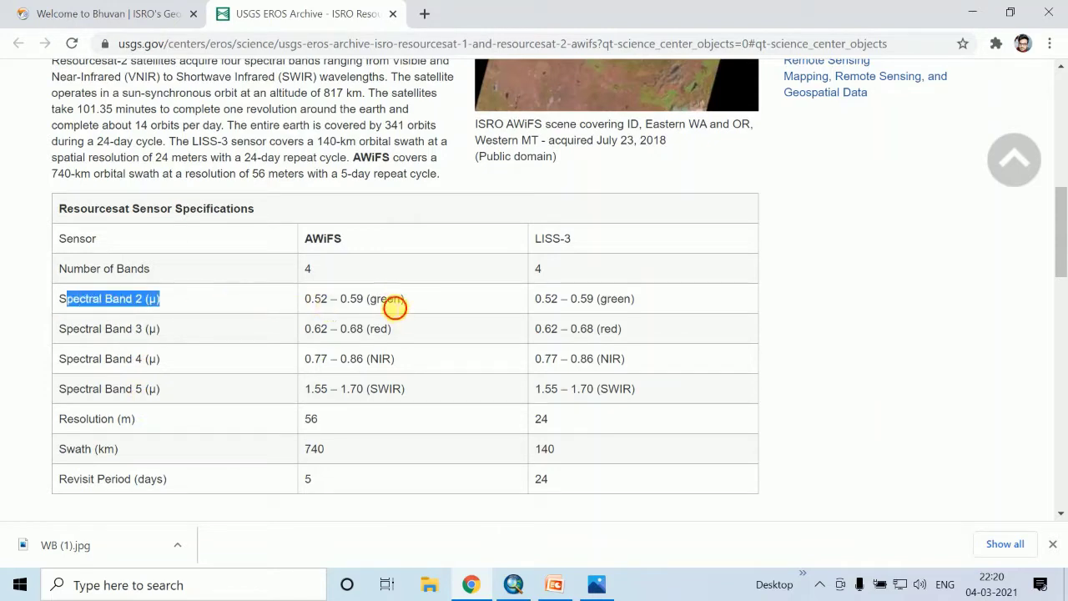
pyautogui.click(383, 302)
pyautogui.moveTo(126, 330); pyautogui.dragTo(146, 328)
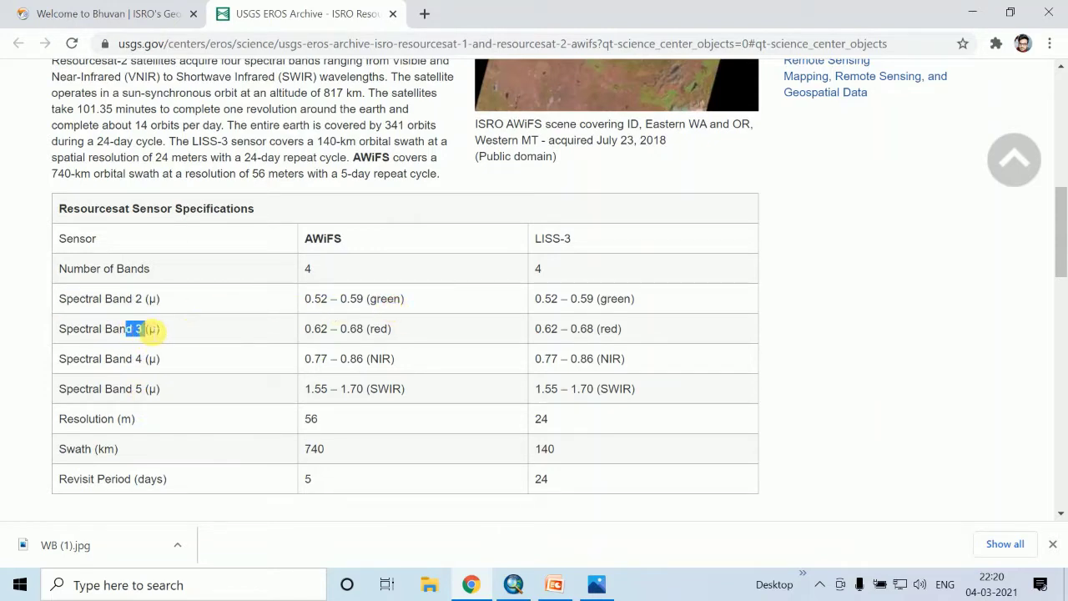
pyautogui.click(386, 331)
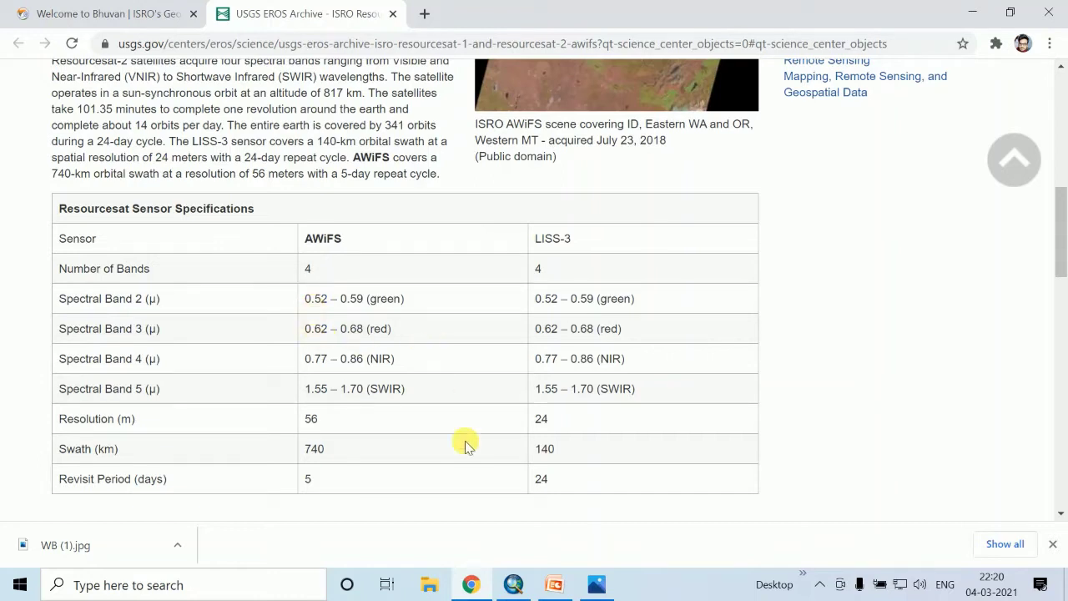
pyautogui.doubleClick(313, 419)
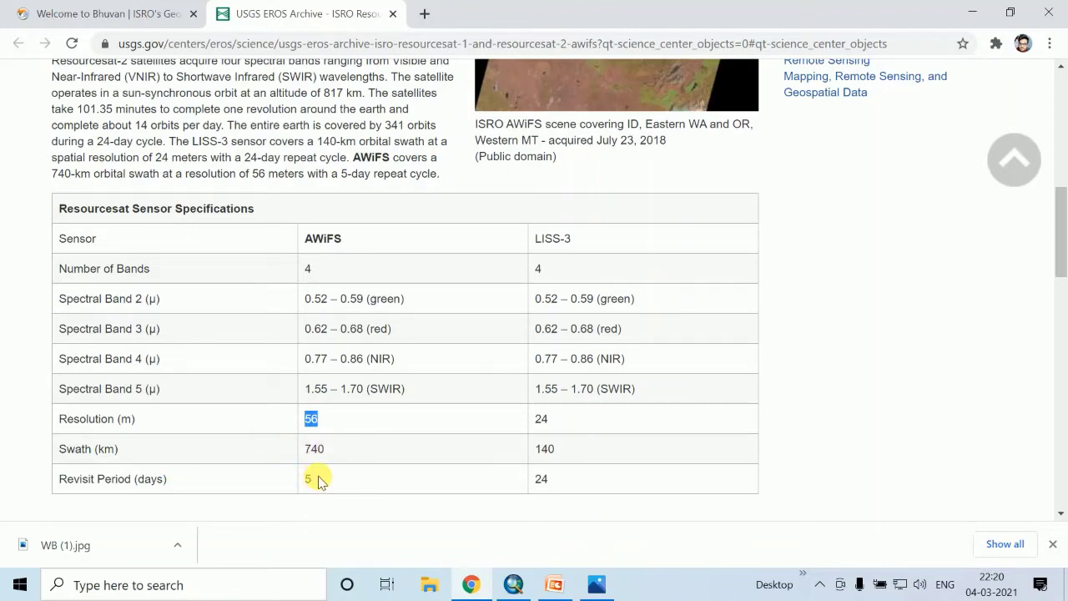
pyautogui.scroll(2, 367, 438)
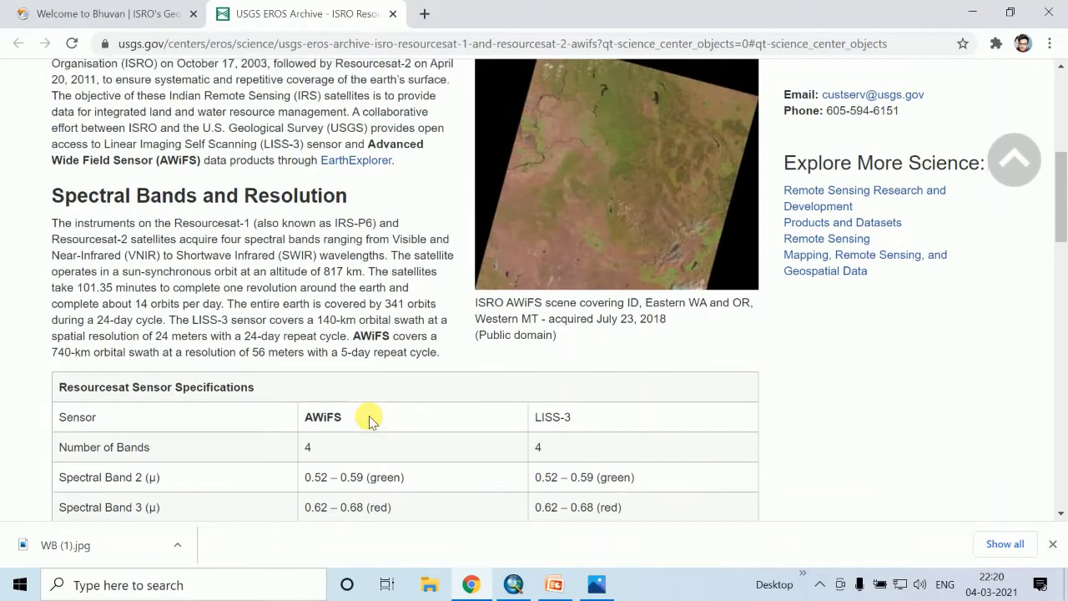
pyautogui.scroll(2, 368, 420)
pyautogui.scroll(2, 369, 417)
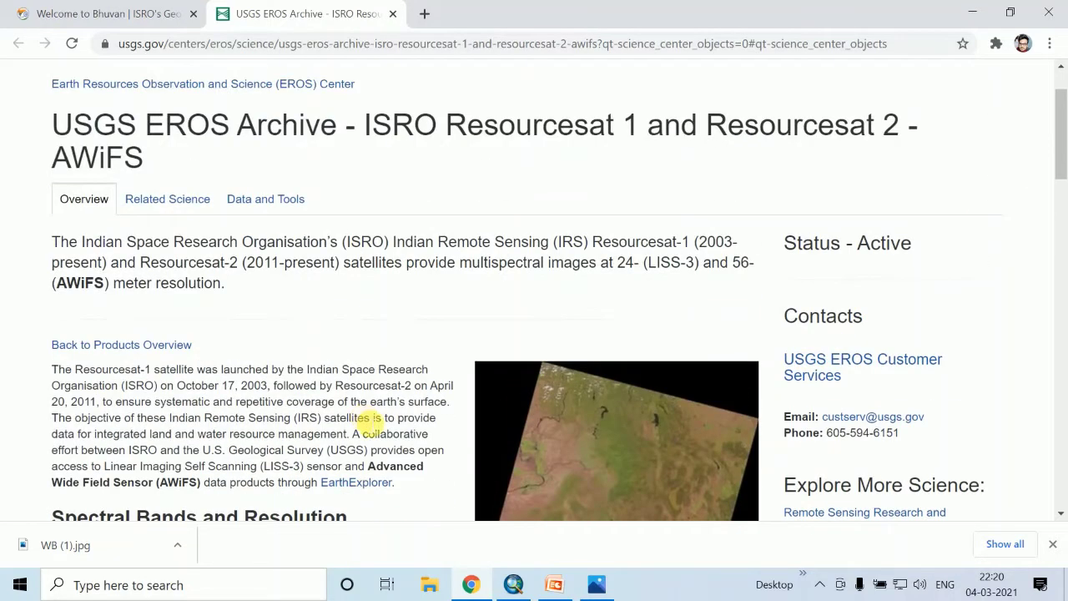
# Open Bhuvan's Open Data Archive and choose the Resourcesat-1/Resourcesat-2:AWiFS subcategory.
pyautogui.click(142, 10)
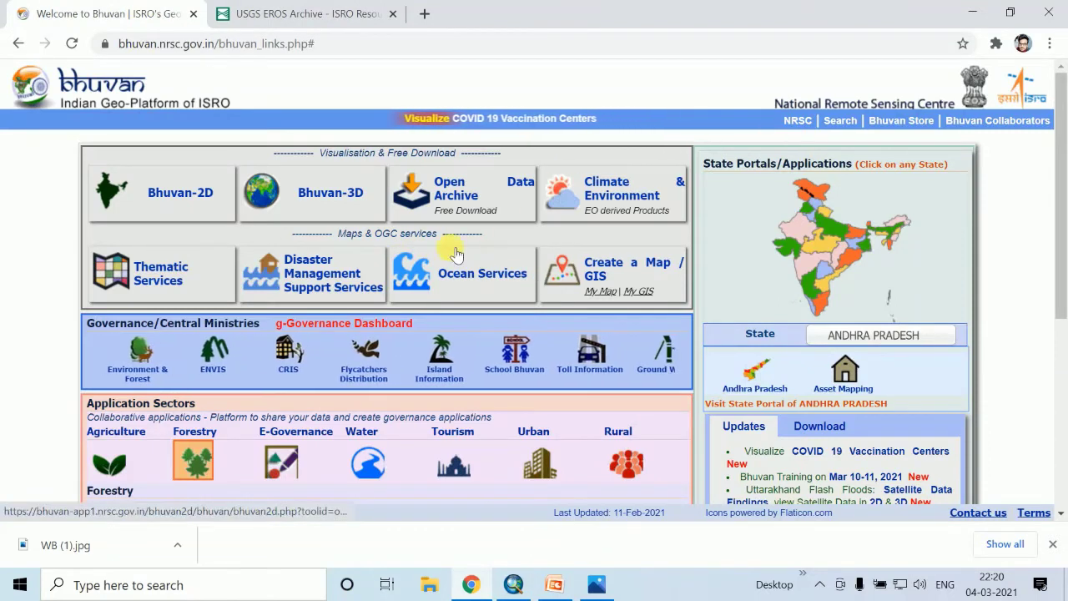
pyautogui.click(457, 196)
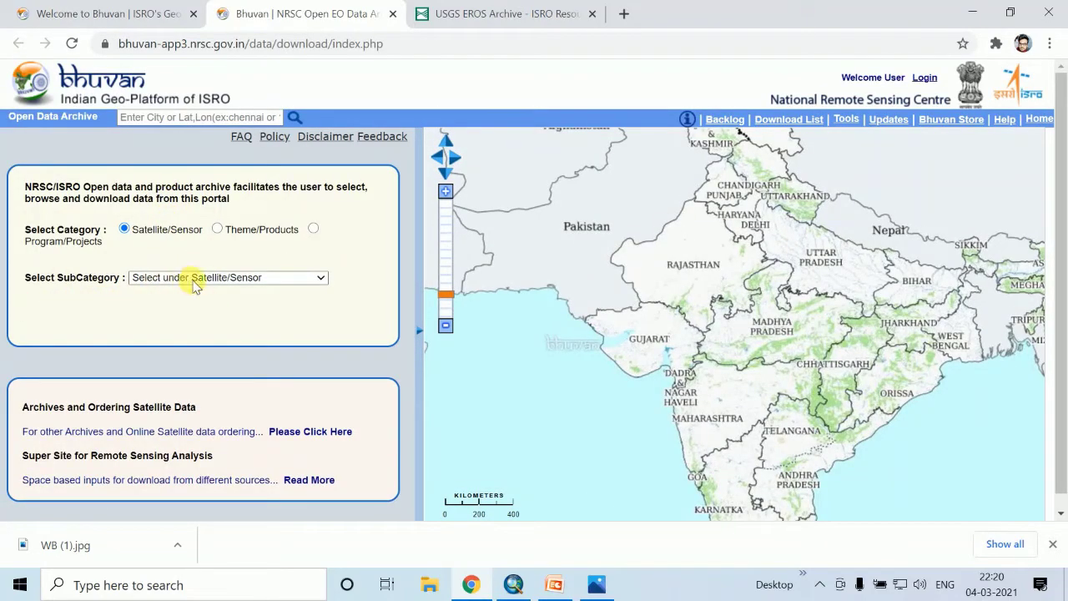
pyautogui.click(276, 283)
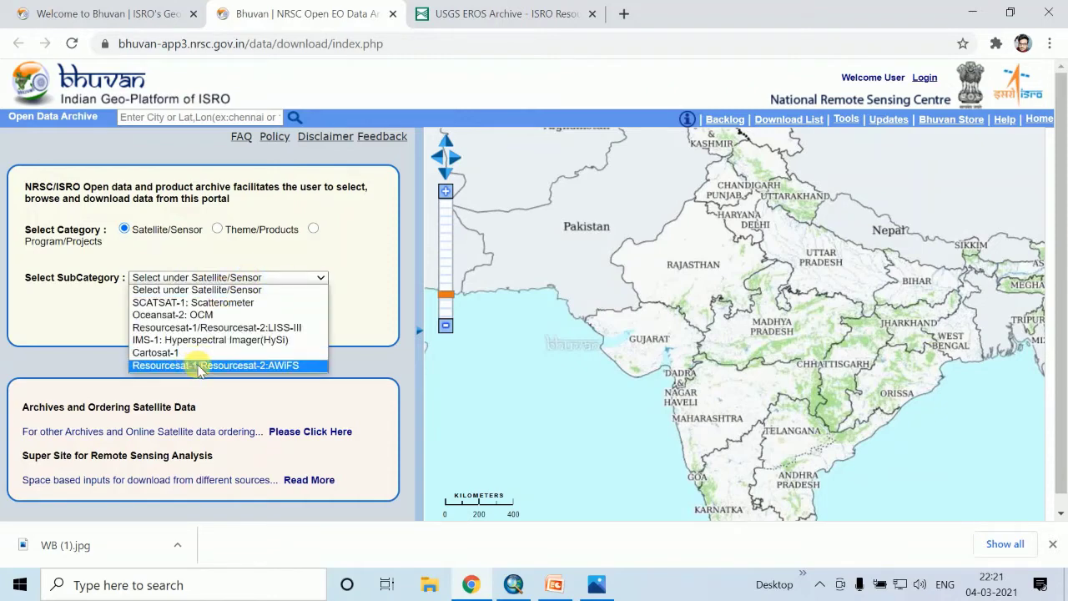
pyautogui.click(275, 365)
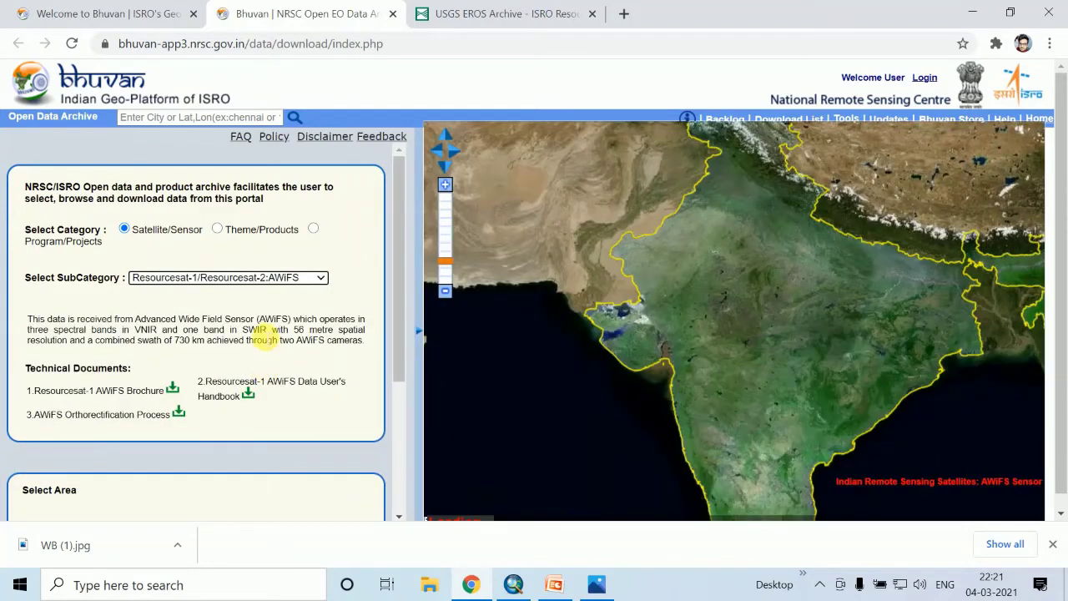
pyautogui.scroll(-3, 261, 338)
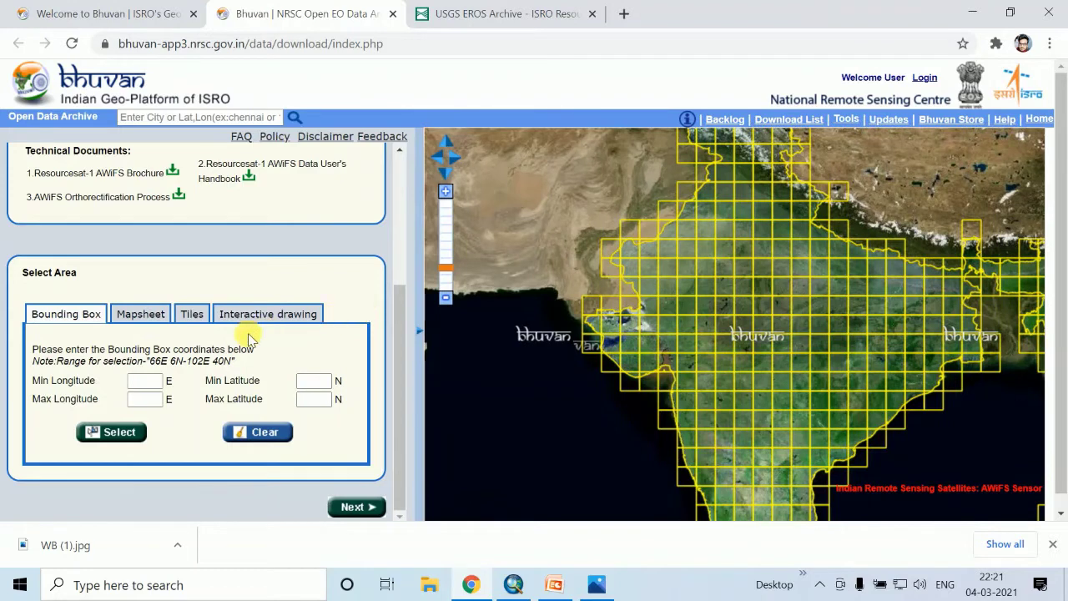
# Switch area selection to Tiles and pan the map to peninsular India.
pyautogui.click(140, 323)
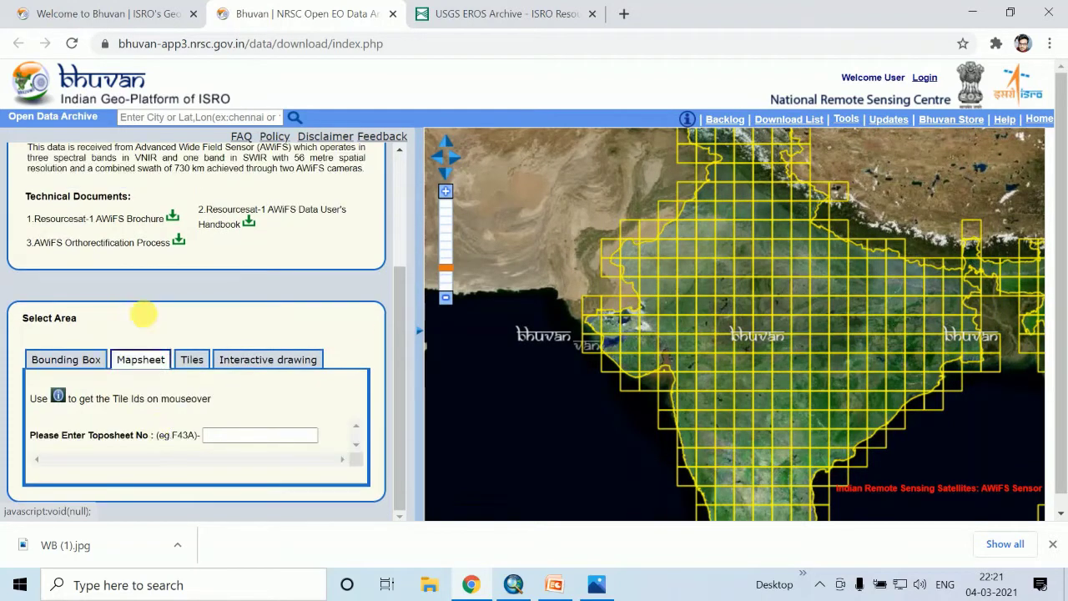
pyautogui.click(192, 360)
pyautogui.scroll(-1, 224, 324)
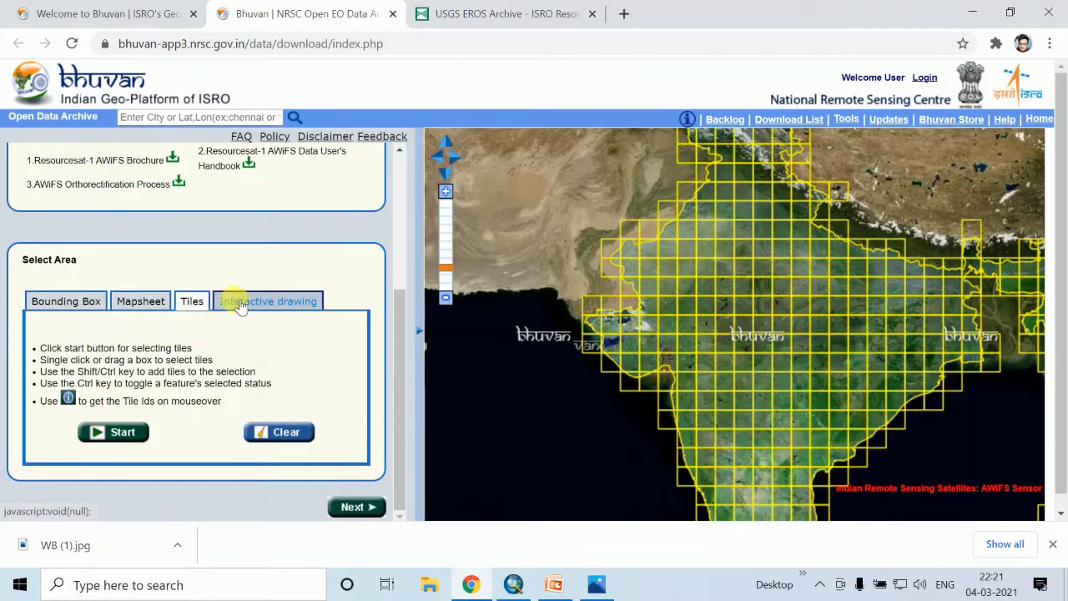
pyautogui.click(200, 302)
pyautogui.click(201, 302)
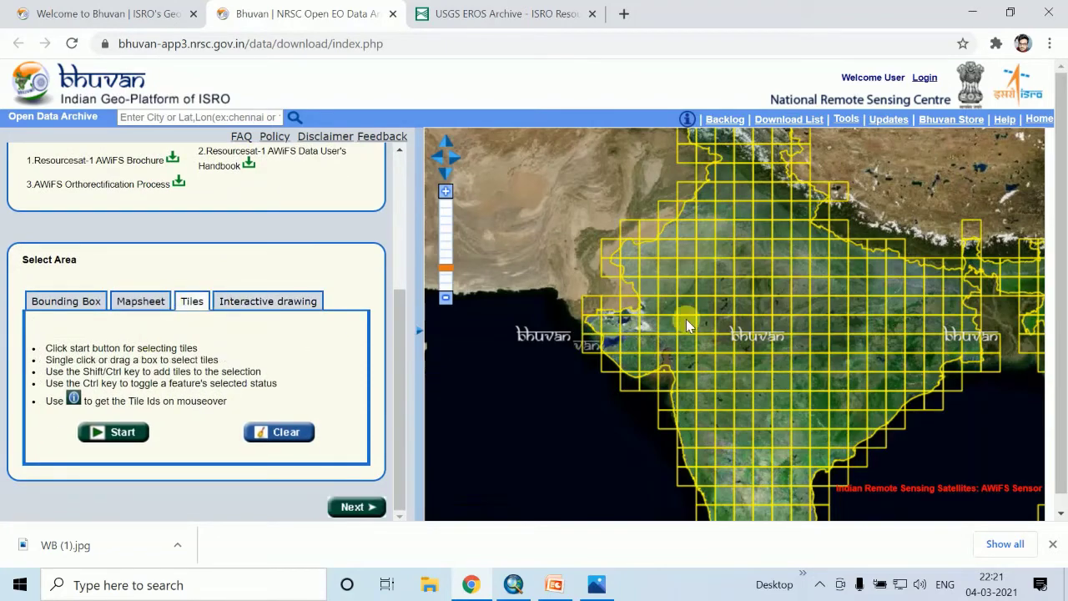
pyautogui.moveTo(653, 308); pyautogui.dragTo(597, 265)
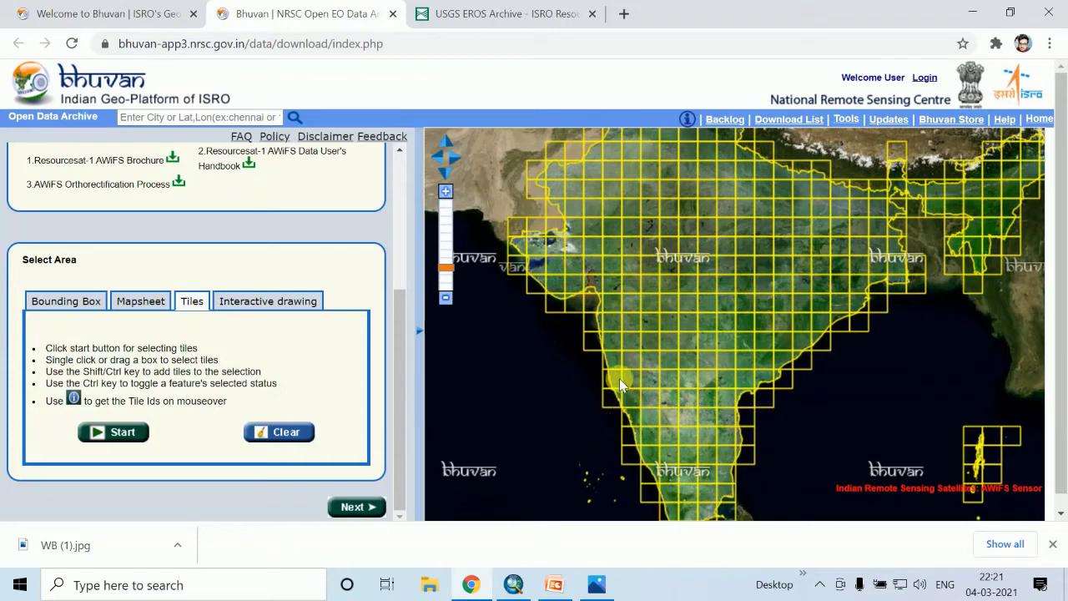
# Pick one AWiFS tile on India's west coast with Start and Stop.
pyautogui.click(113, 432)
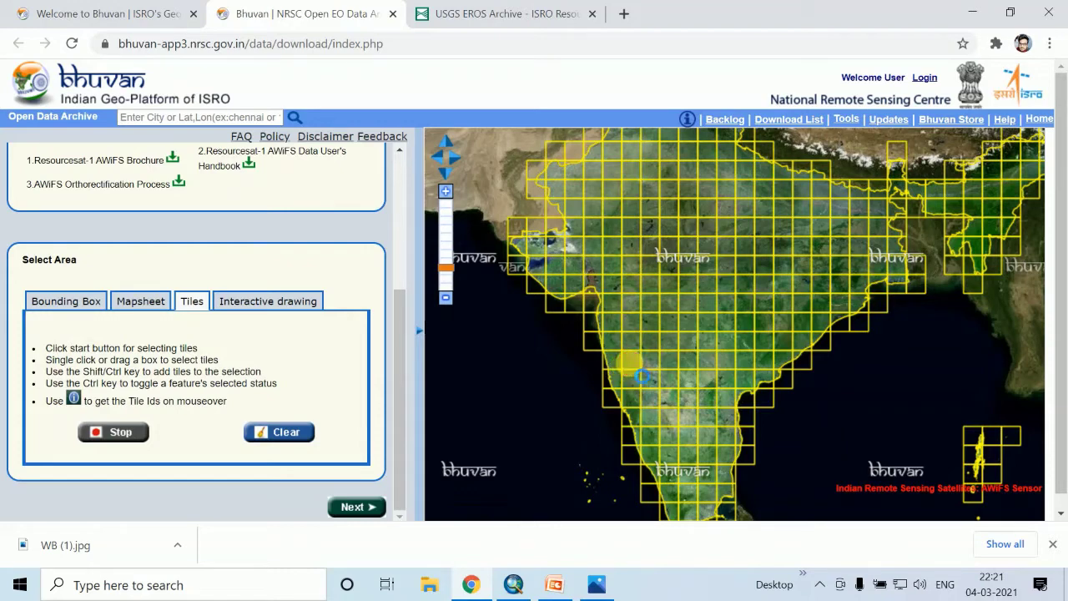
pyautogui.click(634, 369)
pyautogui.click(124, 433)
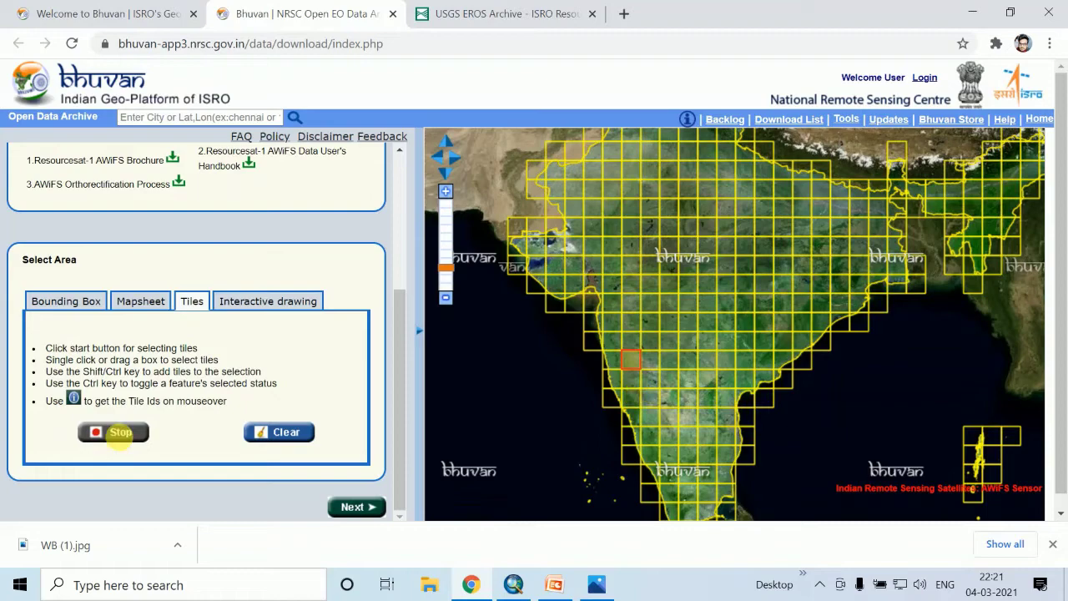
pyautogui.scroll(-1, 279, 395)
pyautogui.click(353, 493)
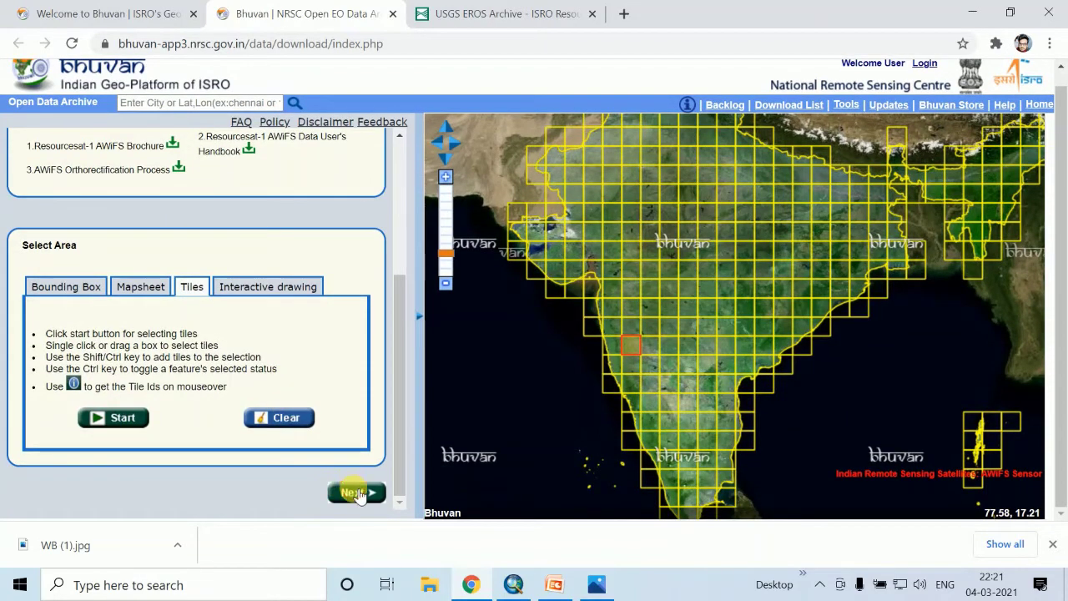
pyautogui.scroll(-5, 209, 306)
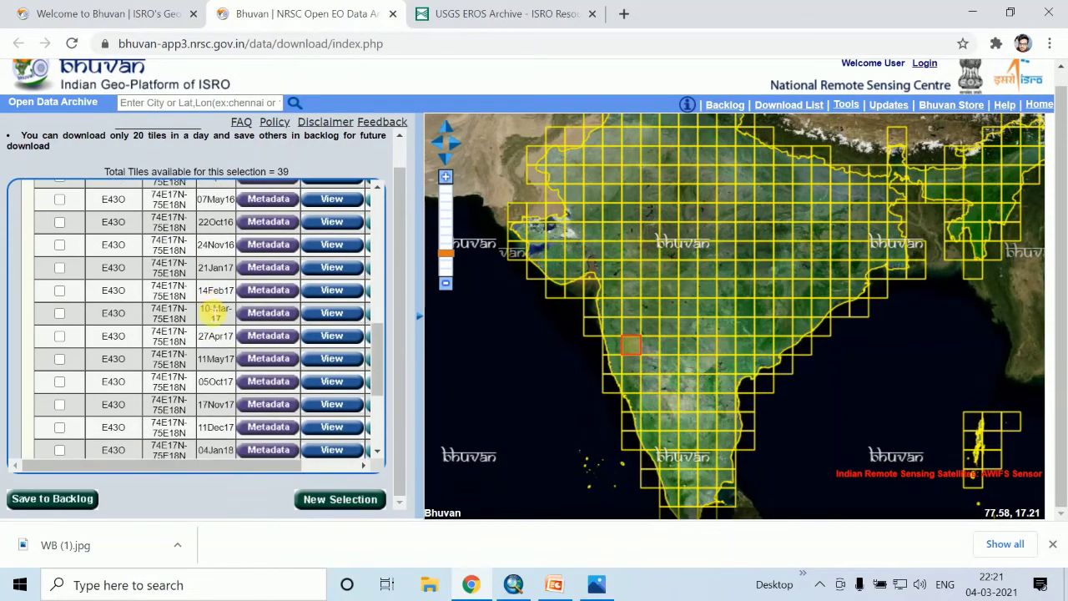
pyautogui.scroll(-3, 167, 347)
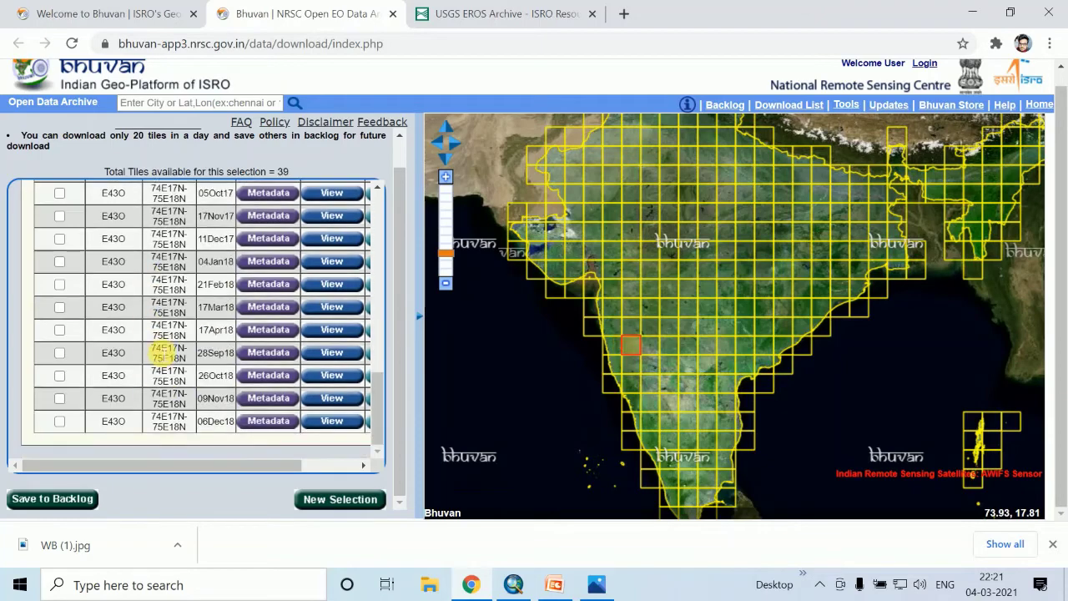
pyautogui.scroll(8, 229, 338)
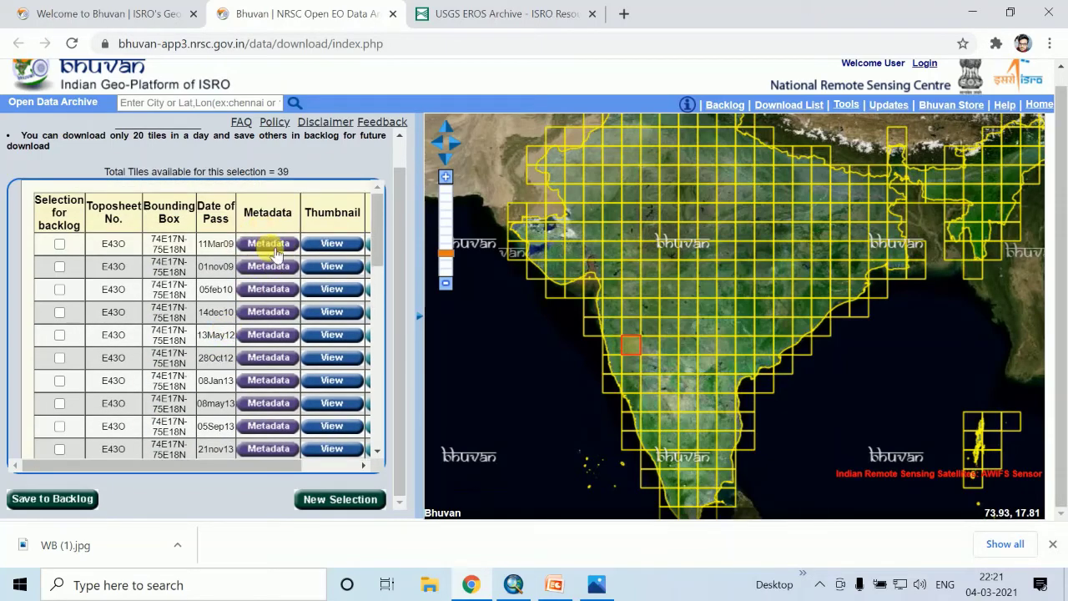
pyautogui.scroll(-4, 269, 261)
pyautogui.scroll(-3, 270, 260)
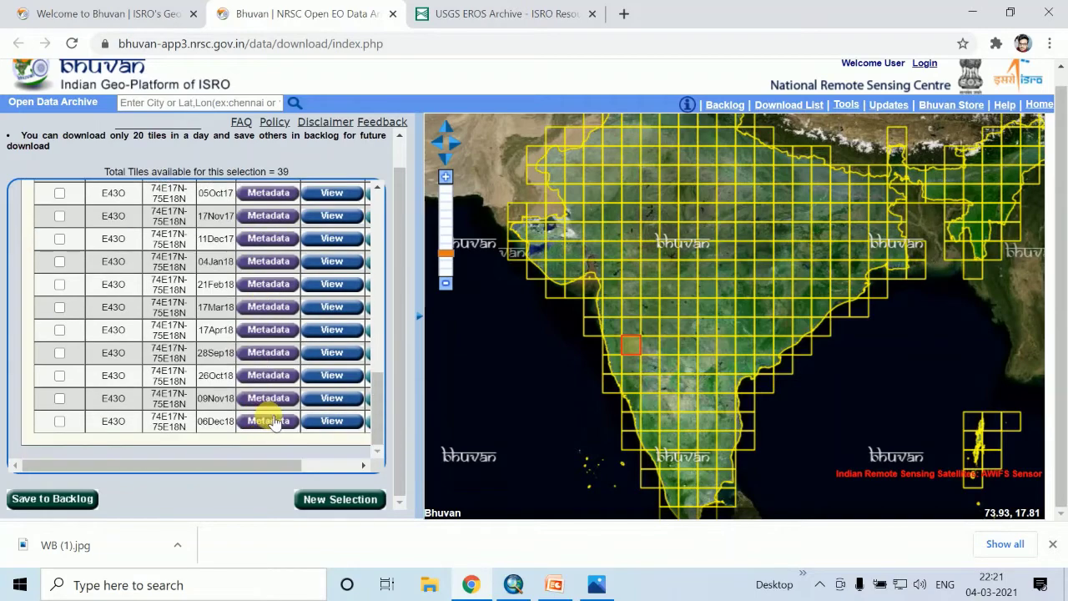
pyautogui.click(269, 421)
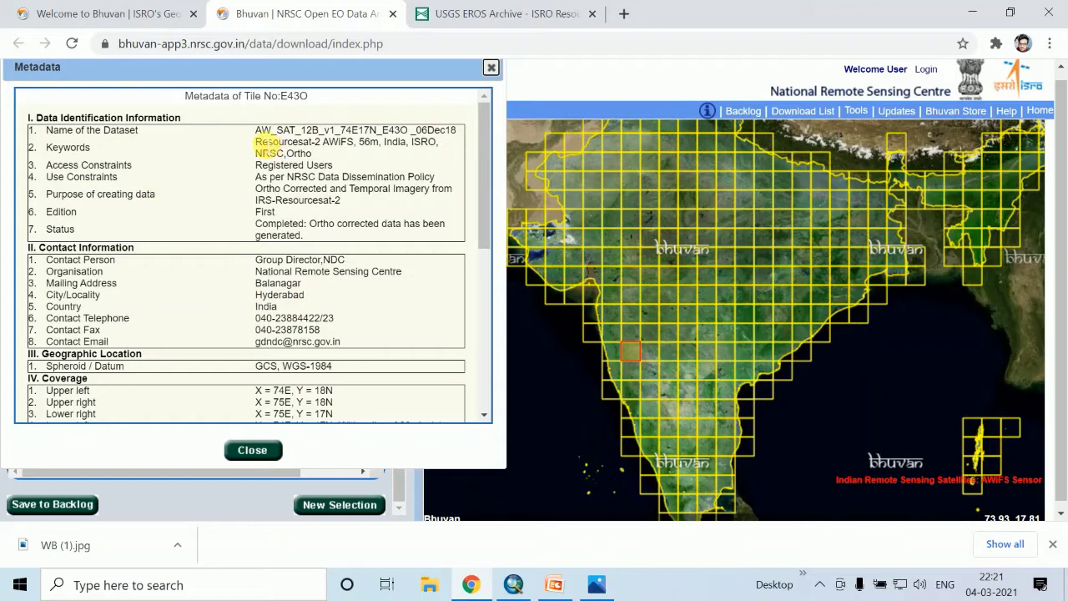
pyautogui.moveTo(257, 130); pyautogui.dragTo(349, 211)
pyautogui.click(353, 232)
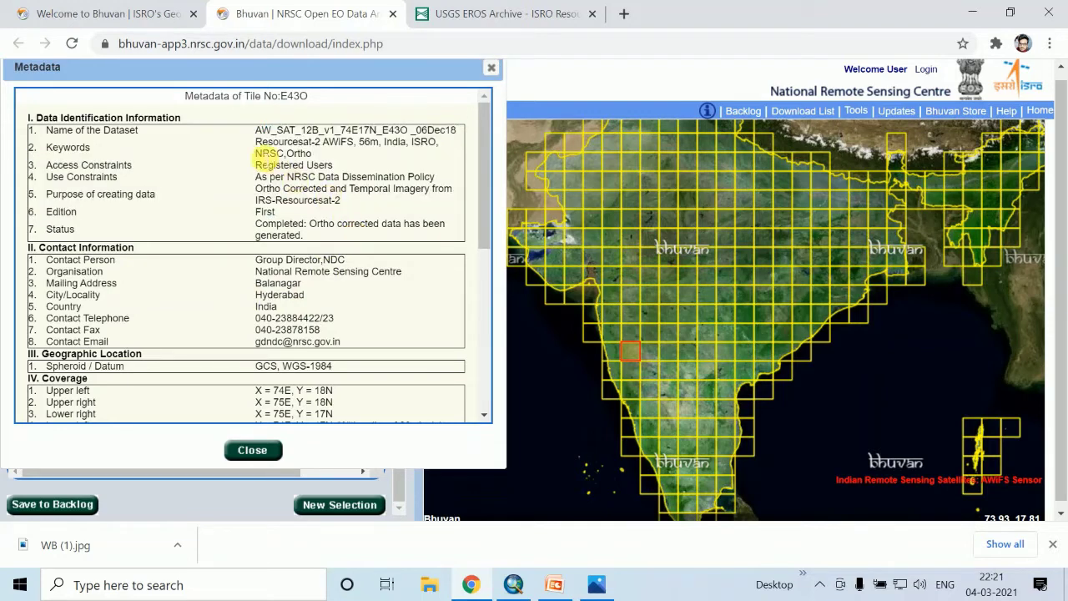
pyautogui.moveTo(257, 155); pyautogui.dragTo(305, 155)
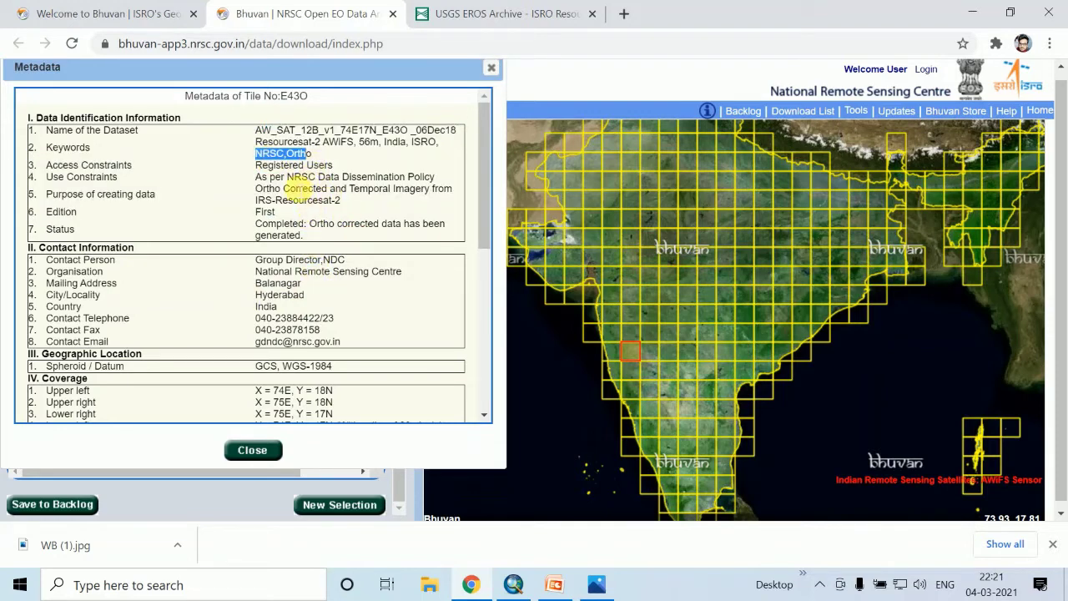
pyautogui.scroll(-3, 300, 265)
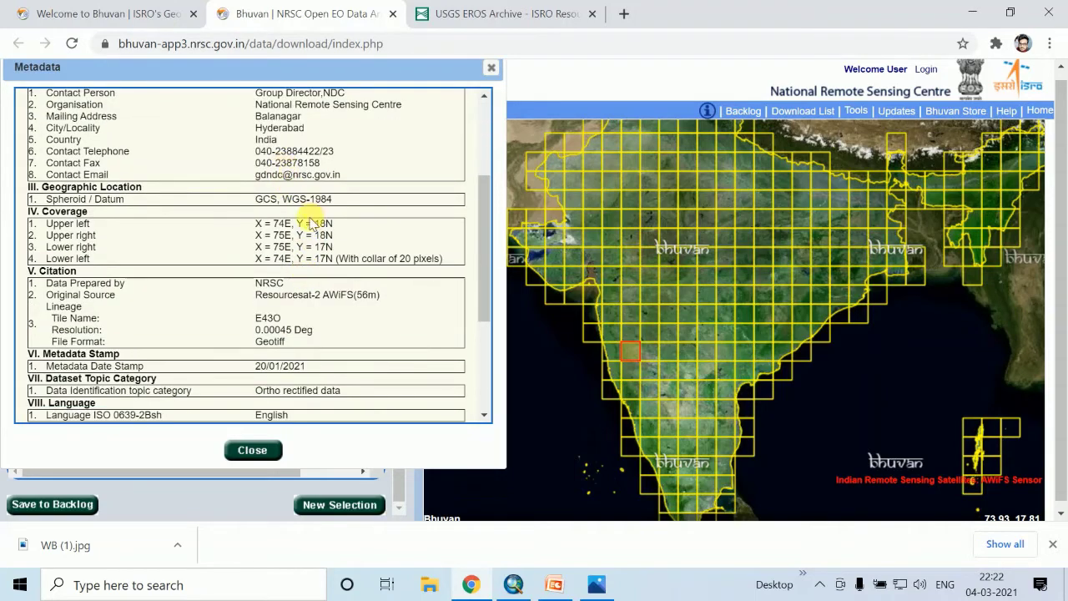
pyautogui.scroll(-1, 281, 267)
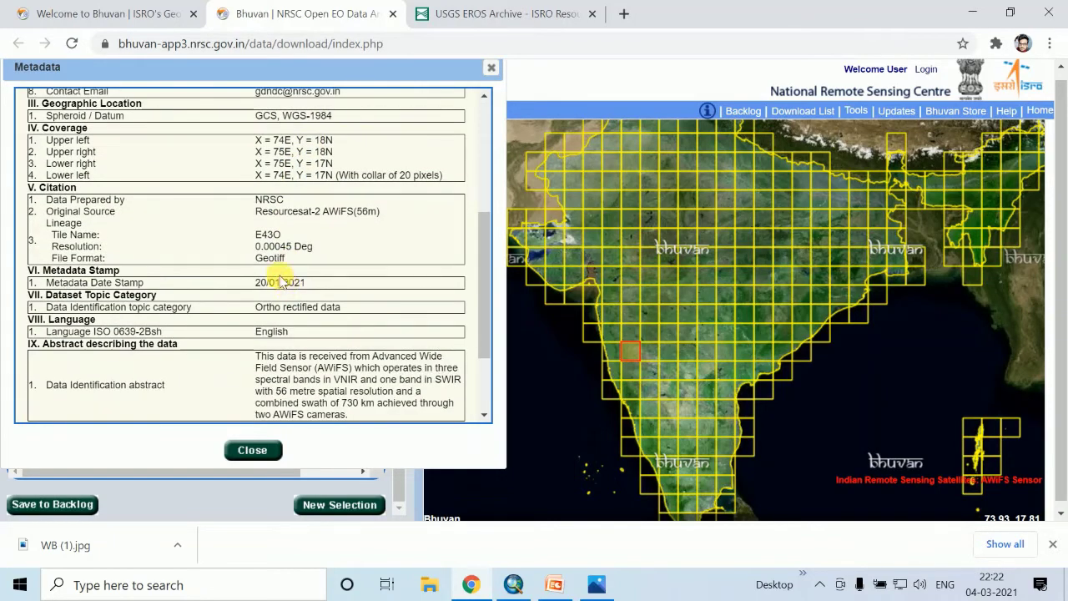
pyautogui.scroll(-2, 280, 282)
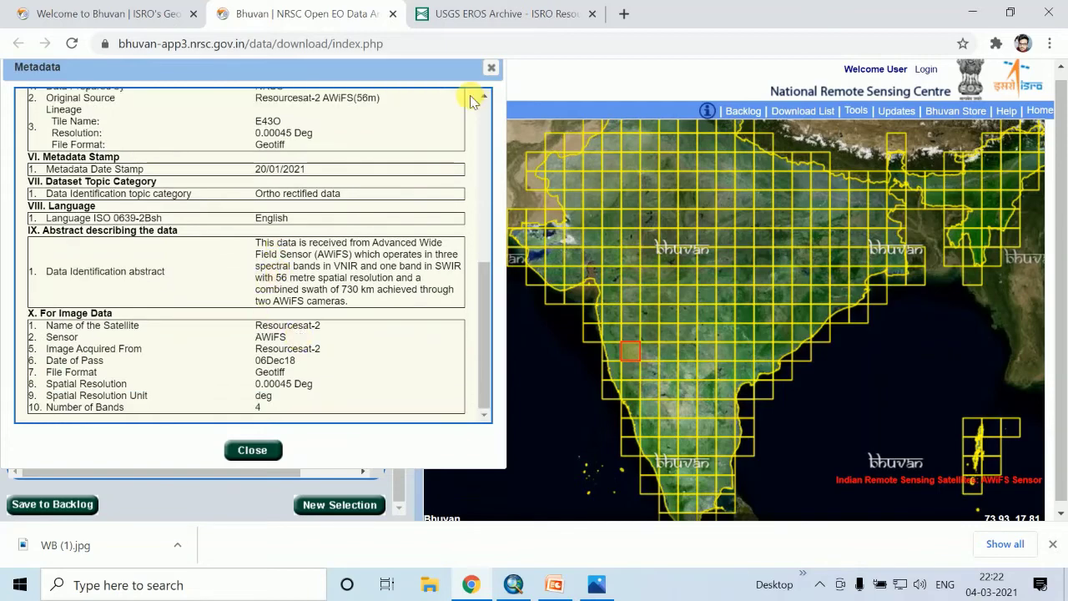
pyautogui.click(261, 442)
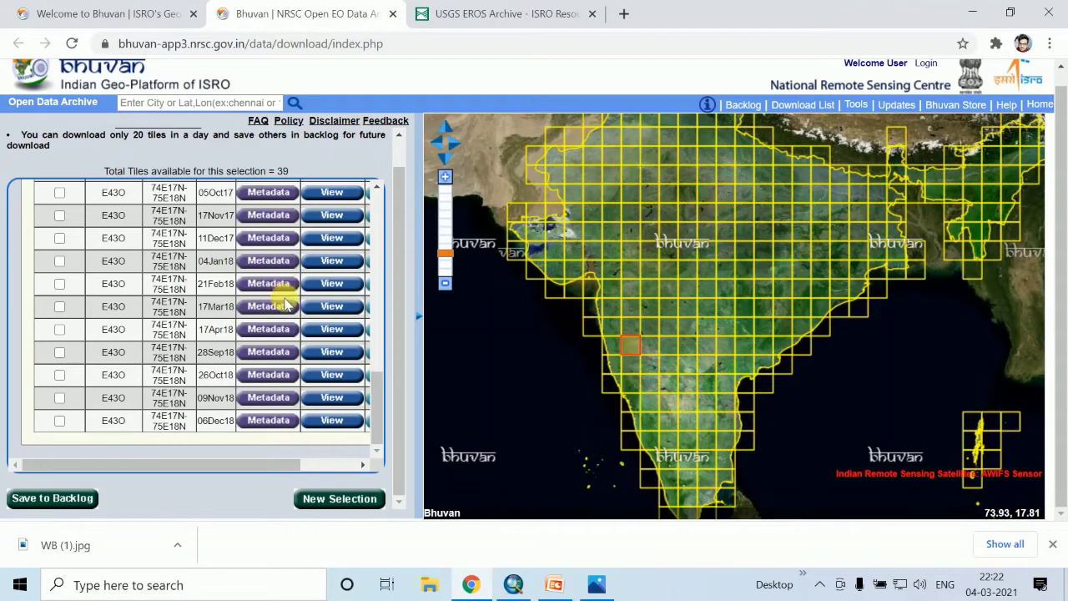
# Compare thumbnails of several scenes, including 09Nov18 and earlier 2017 dates.
pyautogui.click(312, 371)
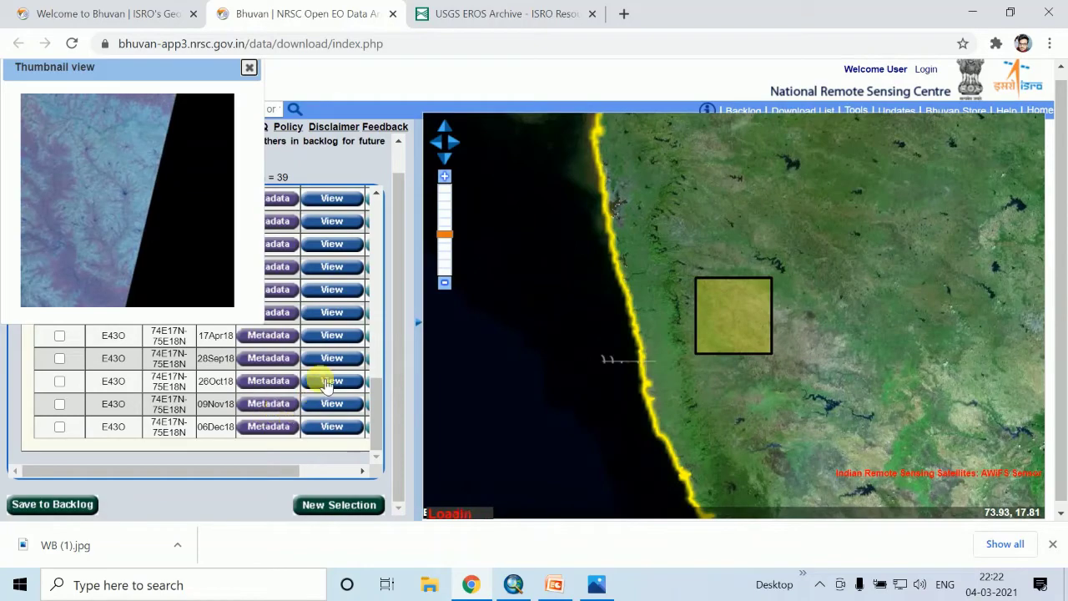
pyautogui.click(330, 251)
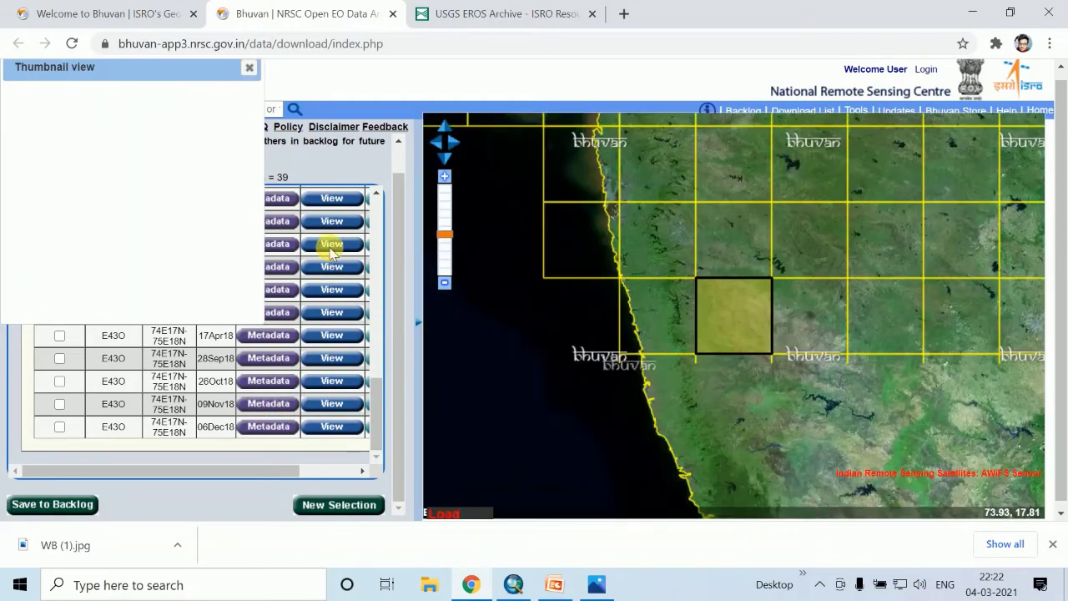
pyautogui.click(327, 401)
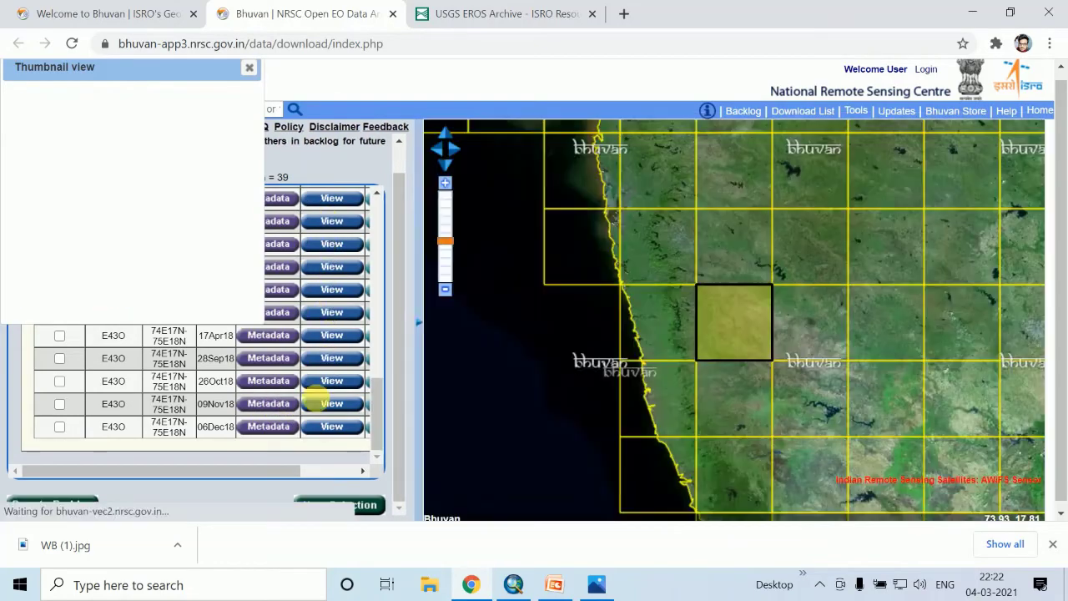
pyautogui.click(327, 403)
pyautogui.scroll(5, 327, 380)
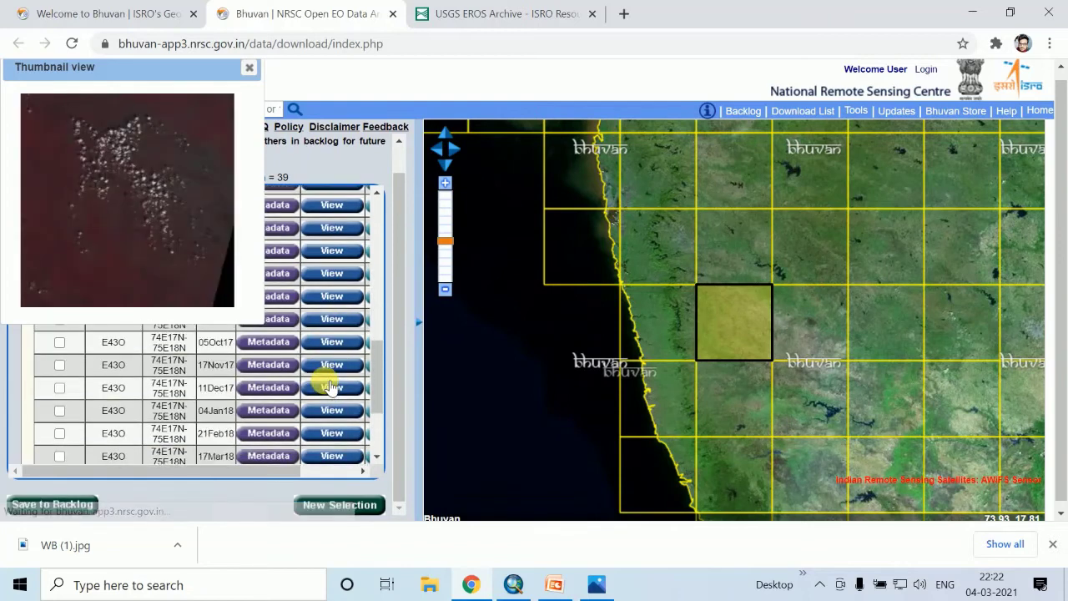
pyautogui.click(341, 248)
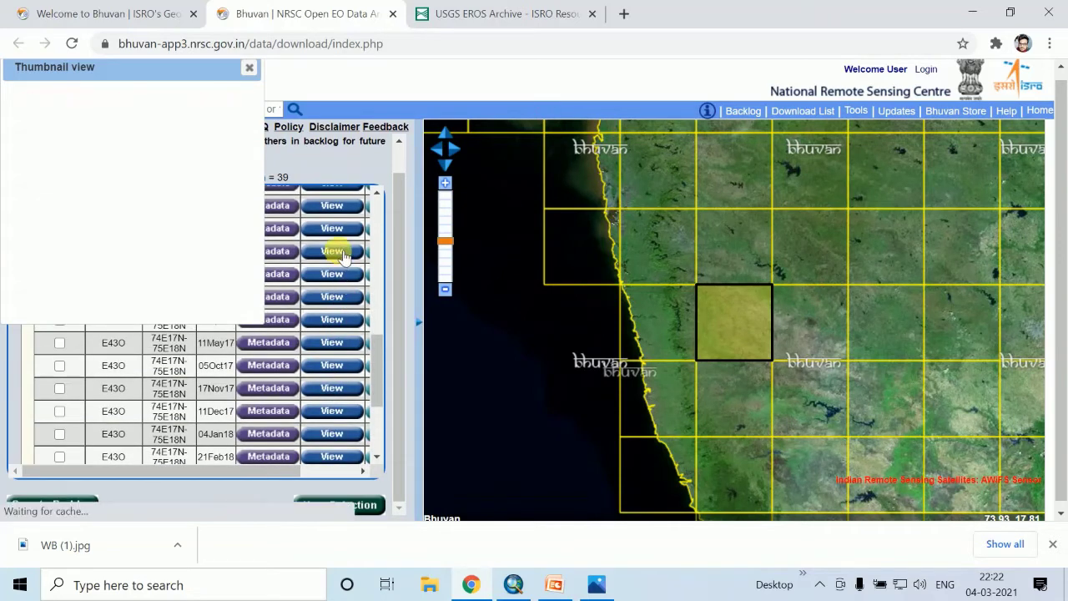
pyautogui.click(342, 234)
pyautogui.click(338, 209)
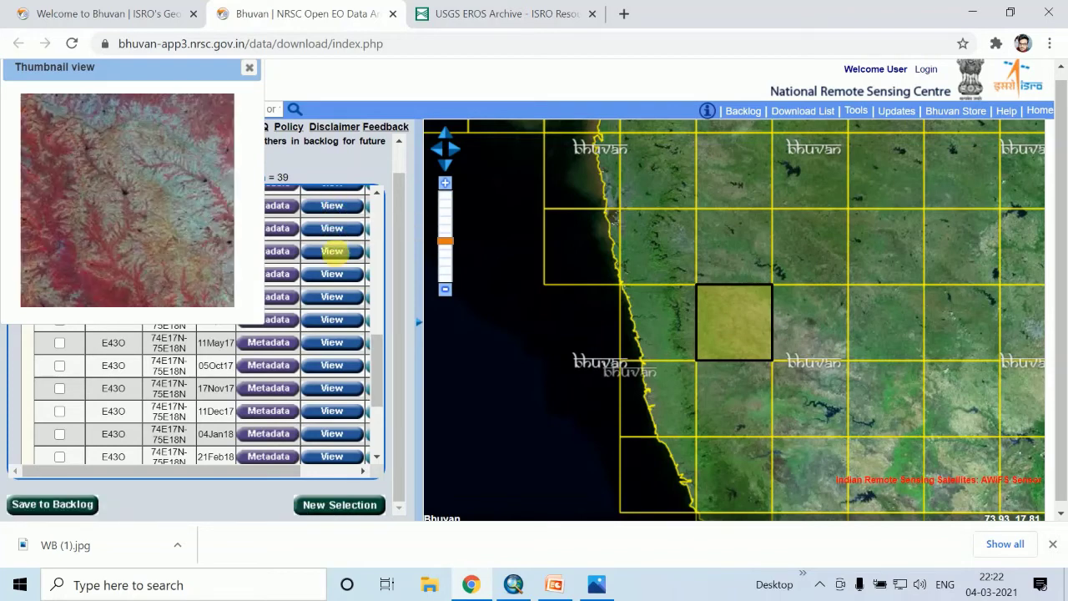
pyautogui.scroll(3, 315, 338)
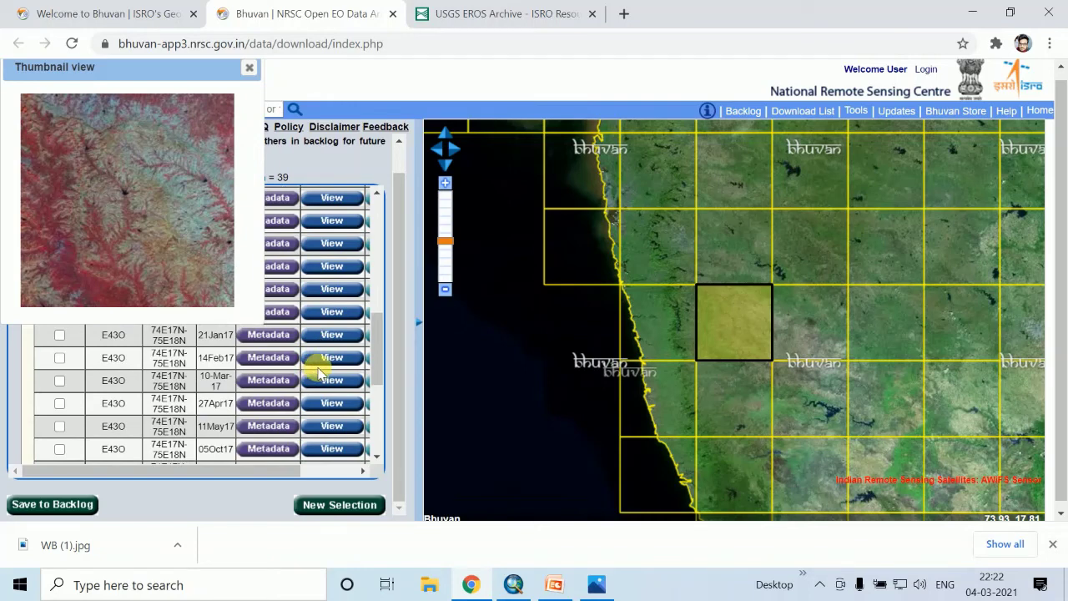
pyautogui.scroll(-5, 319, 373)
# Preview the 26Oct18 scene thumbnail, tick its row, and scroll the table right.
pyautogui.click(340, 383)
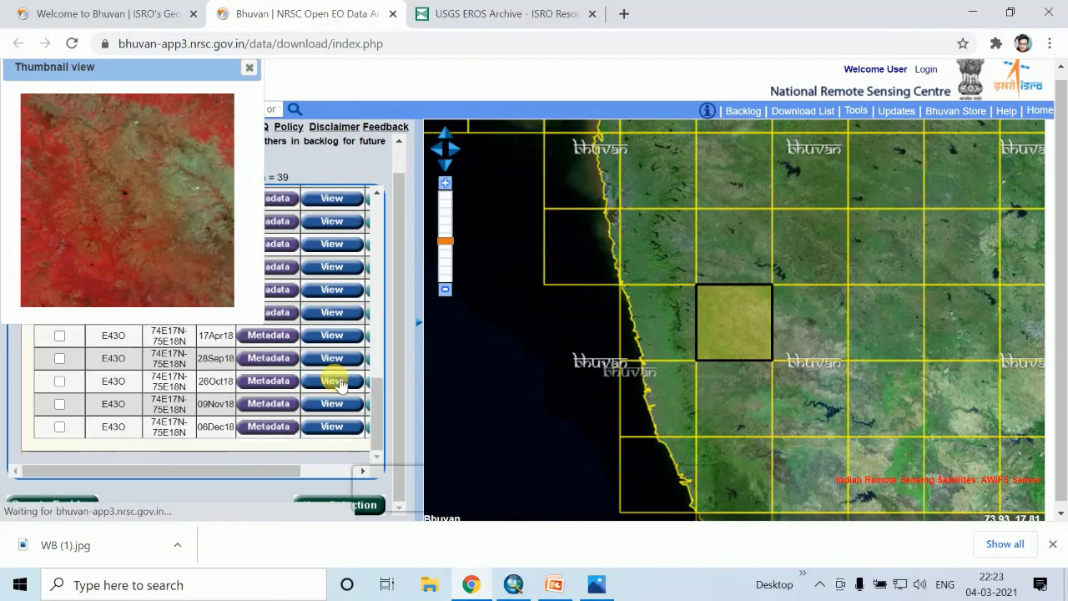
pyautogui.click(59, 381)
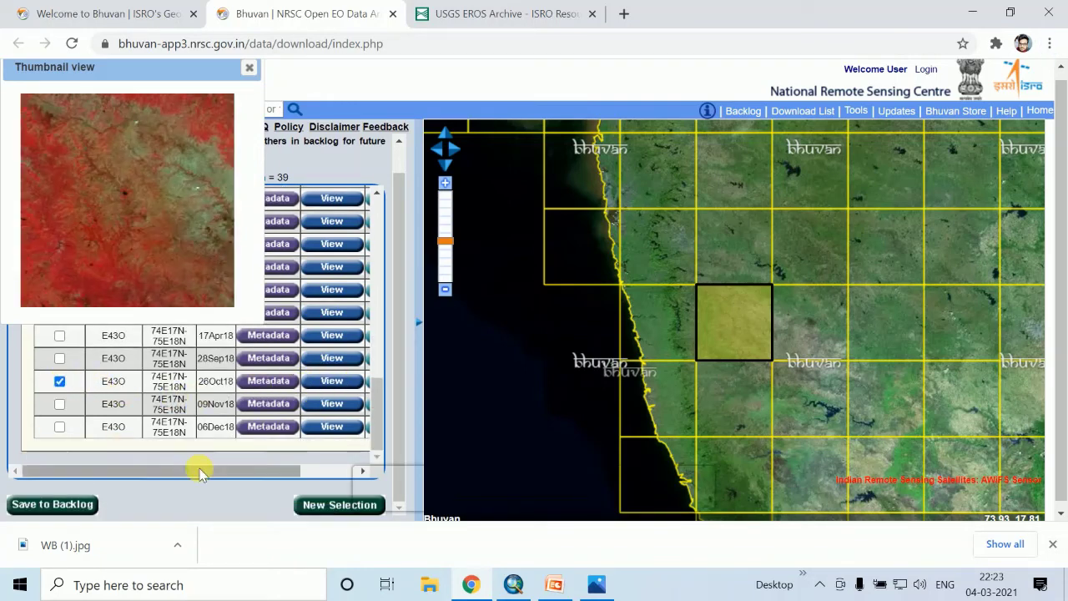
pyautogui.moveTo(220, 469); pyautogui.dragTo(259, 470)
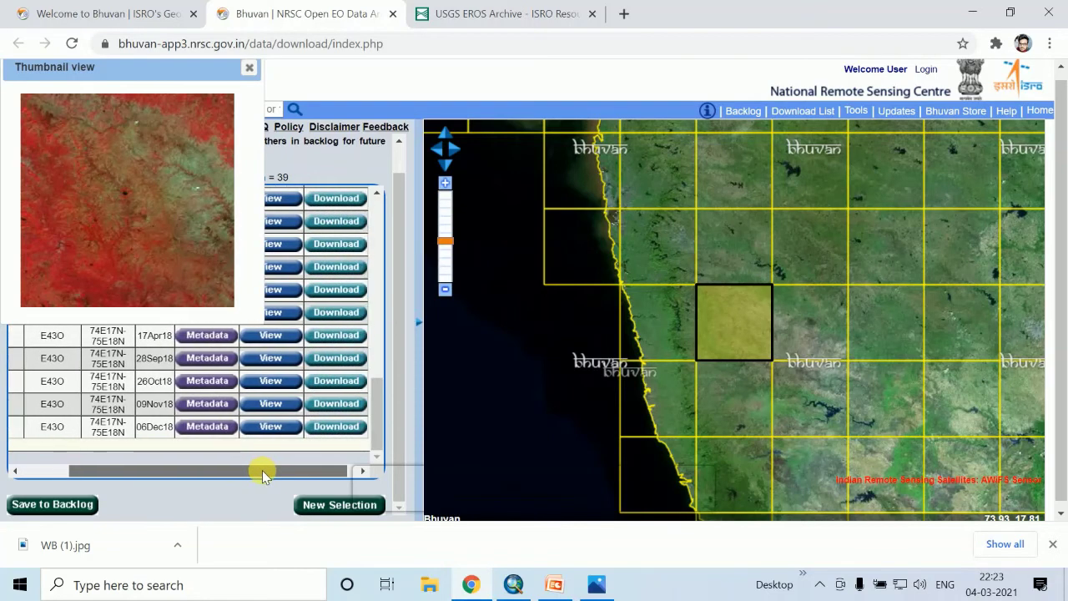
pyautogui.moveTo(141, 381); pyautogui.dragTo(167, 394)
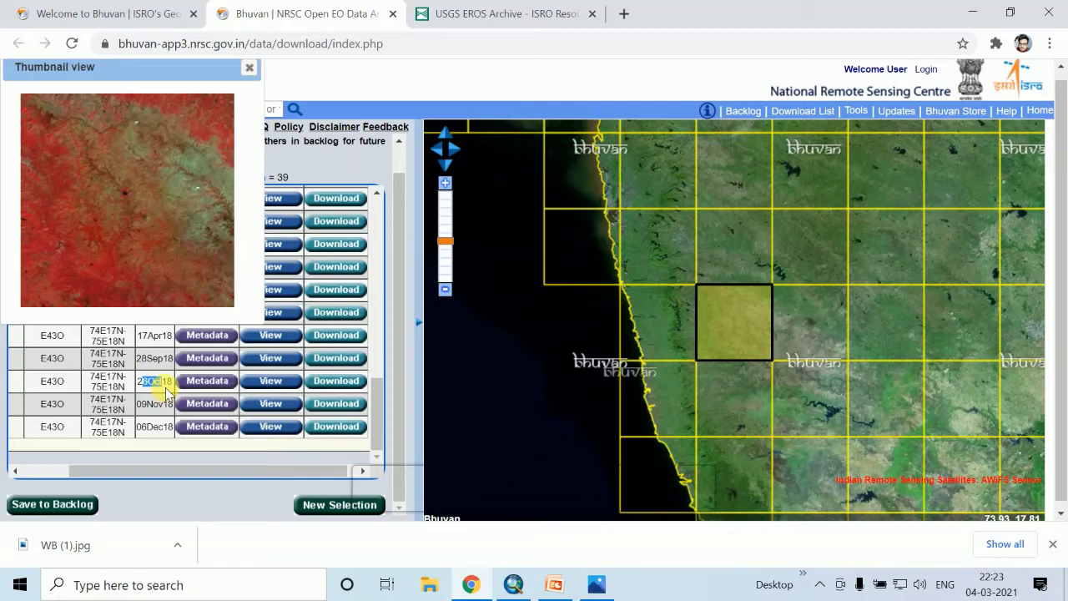
# Request the 26Oct18 tile download and acknowledge the login-required alert.
pyautogui.click(337, 382)
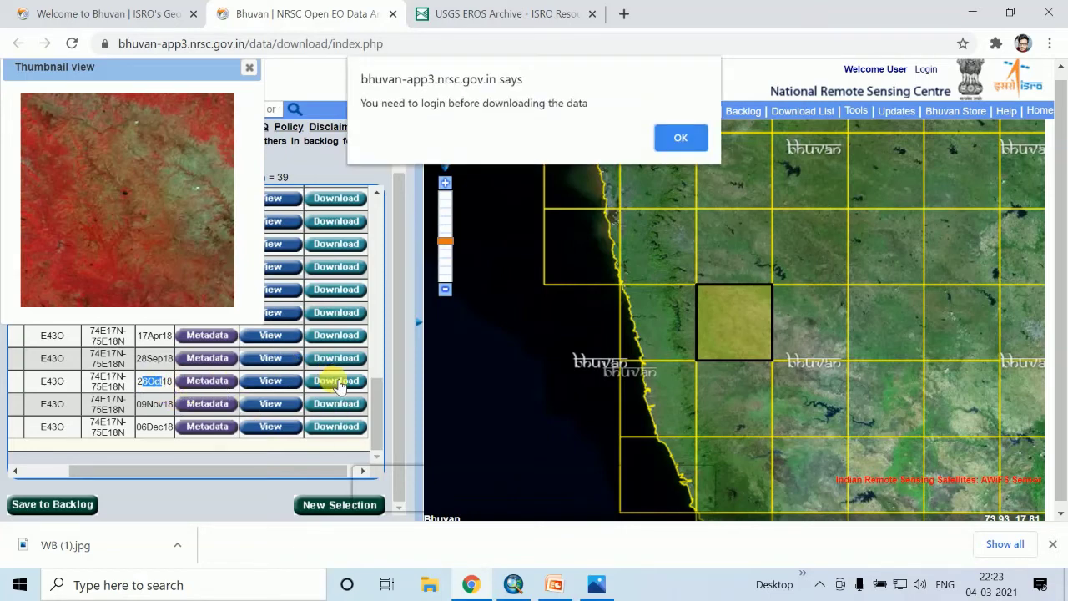
pyautogui.click(679, 140)
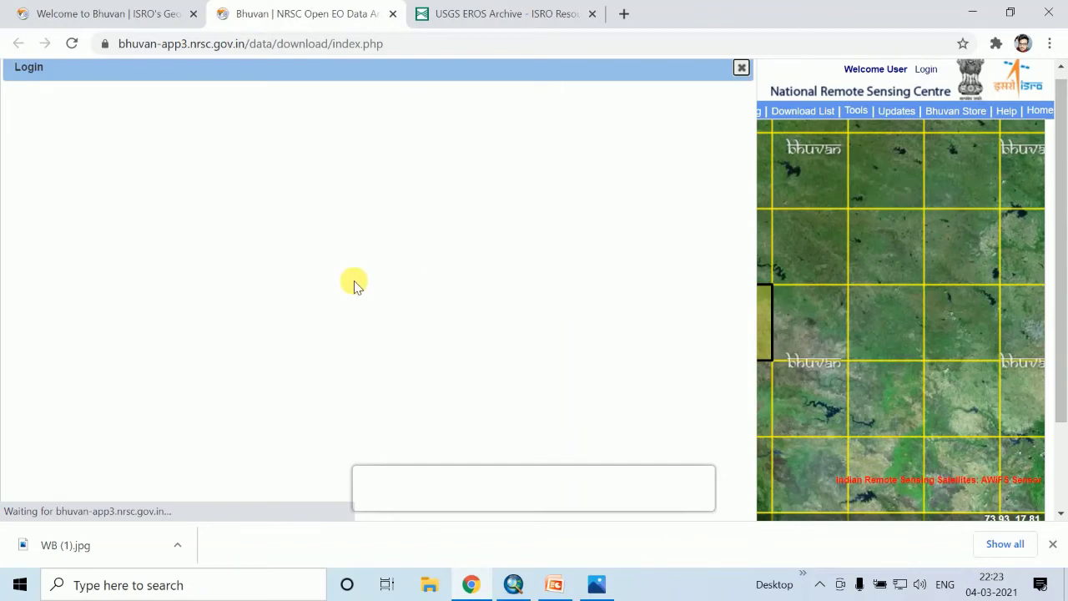